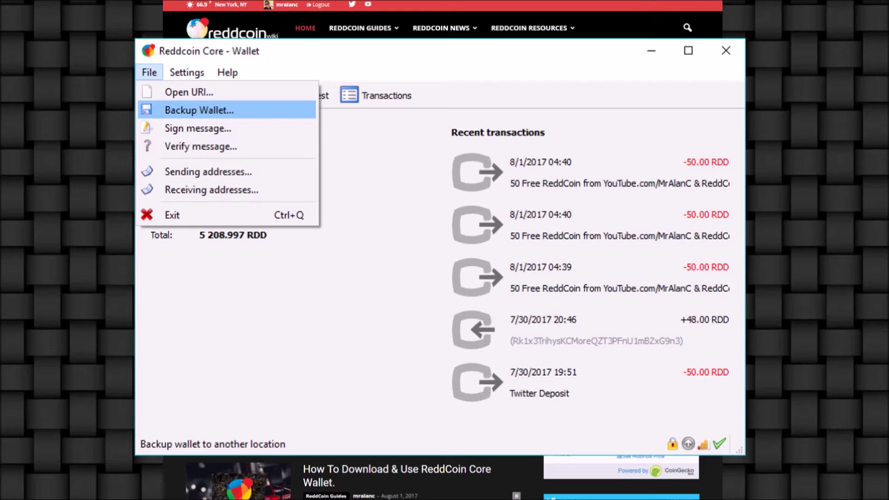
Step: Start the Reddcoin wallet backup so its save window appears
key("Return")
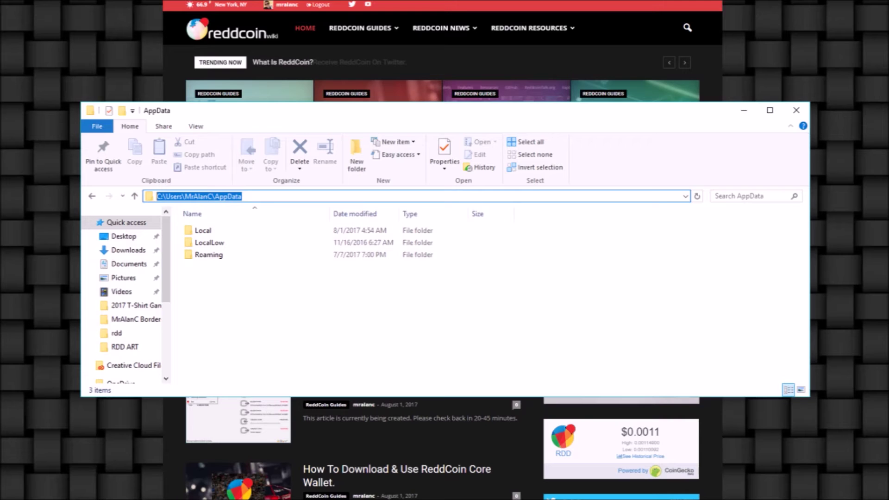
Step: Bring up the actions menu for the Roaming folder inside AppData
right_click(227, 256)
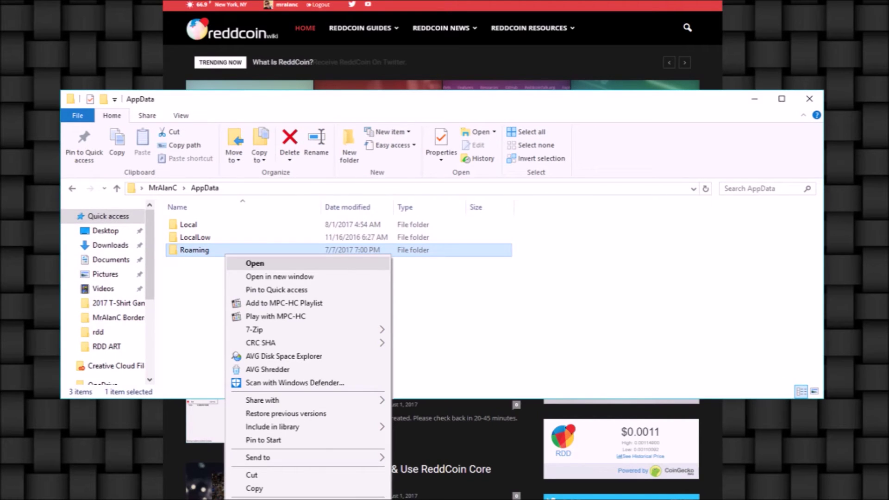